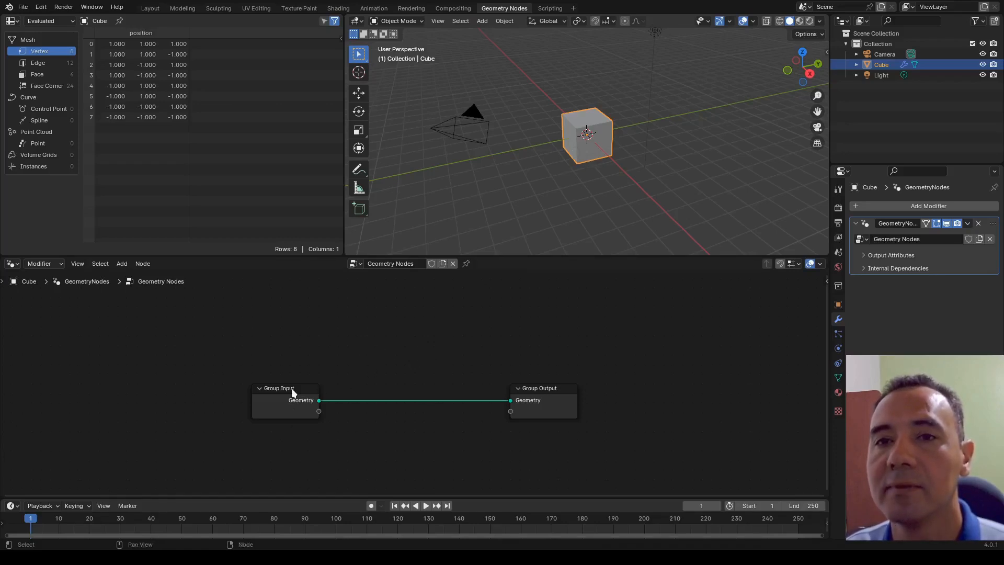
Disconnect the Group Input geometry from Group Output and link the two nodes again
{"action": "left_click_drag", "start_coordinate": [291, 388], "coordinate": [284, 386]}
{"action": "left_click_drag", "start_coordinate": [536, 394], "coordinate": [537, 396]}
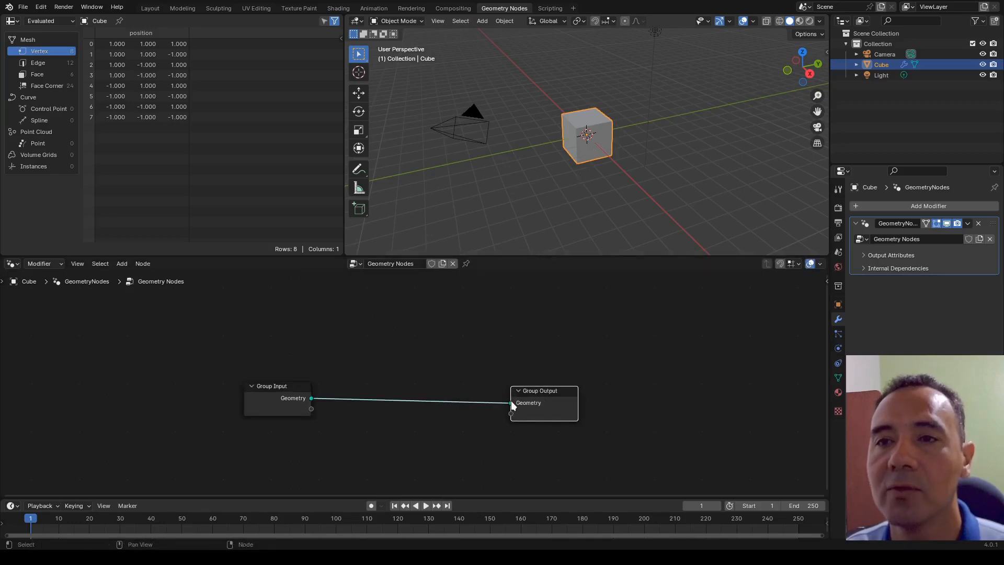
{"action": "left_click_drag", "start_coordinate": [511, 403], "coordinate": [324, 401]}
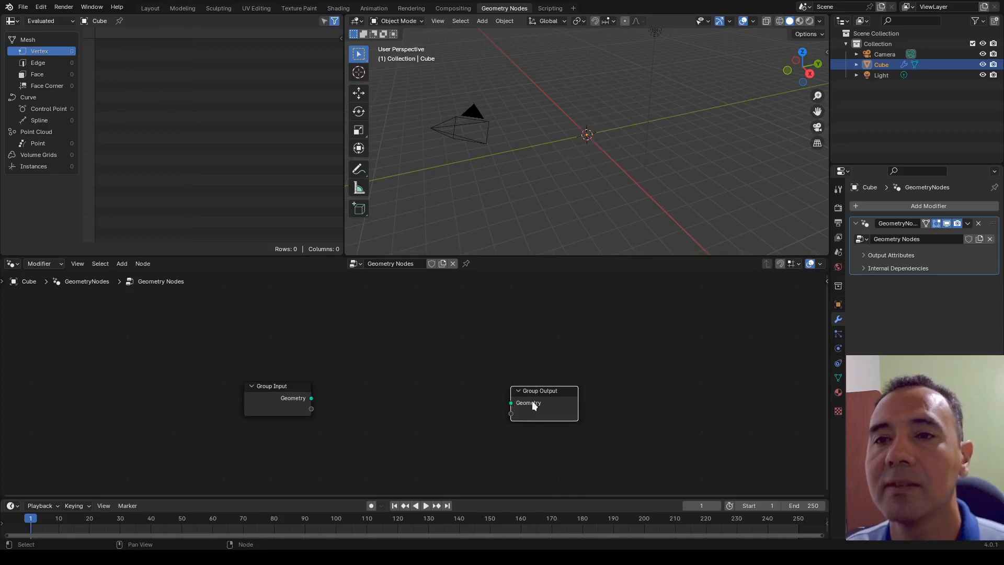
{"action": "left_click_drag", "start_coordinate": [531, 401], "coordinate": [533, 397]}
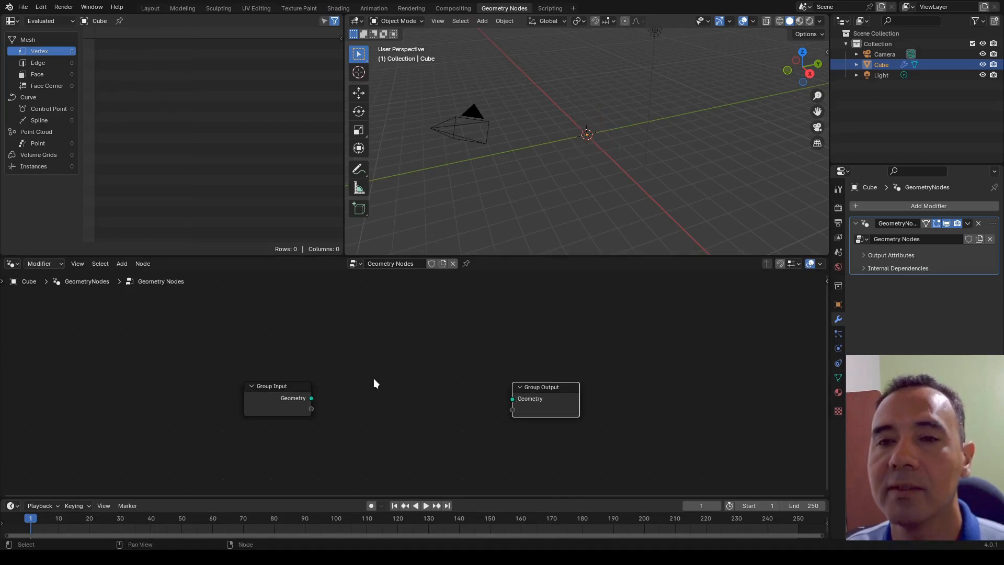
{"action": "left_click_drag", "start_coordinate": [311, 399], "coordinate": [533, 397]}
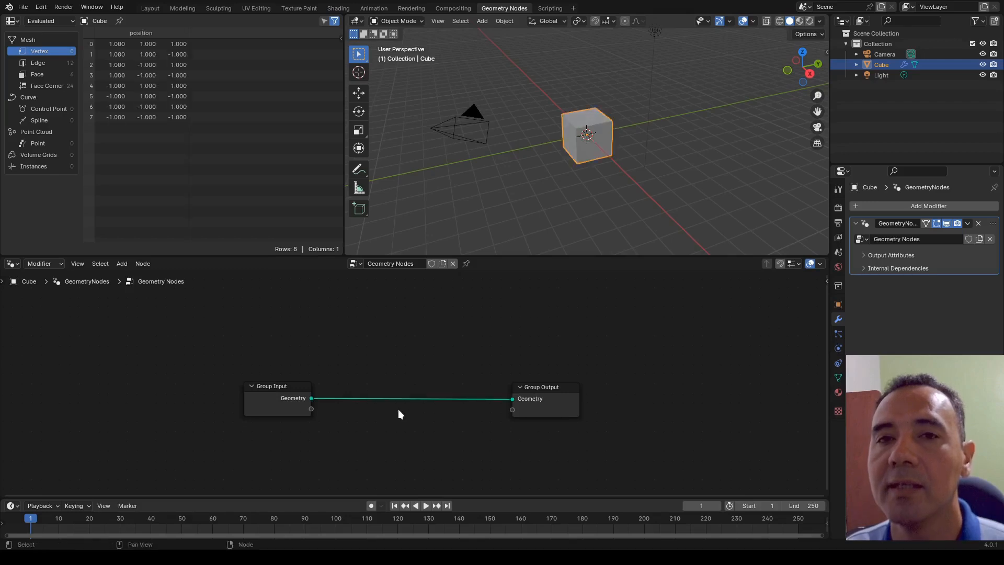
Insert a Transform Geometry node on the link between Group Input and Group Output
{"action": "left_click", "coordinate": [122, 264]}
{"action": "mouse_move", "coordinate": [141, 312]}
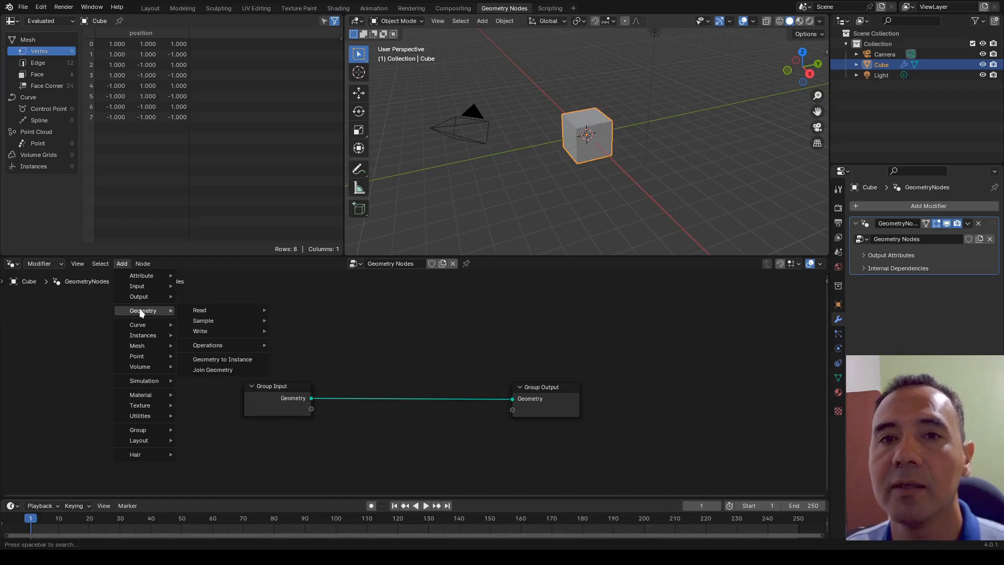
{"action": "mouse_move", "coordinate": [224, 345]}
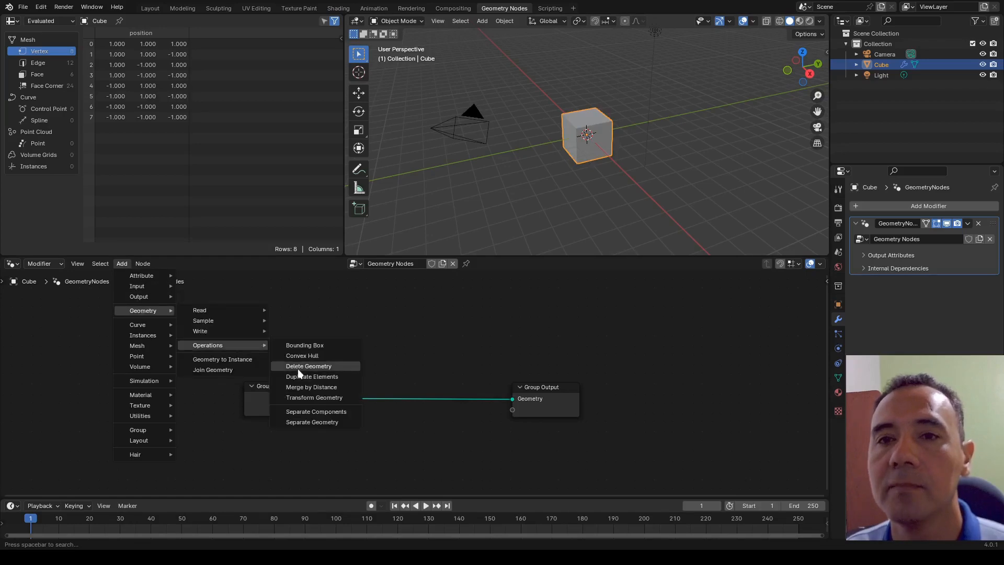
{"action": "left_click", "coordinate": [300, 396]}
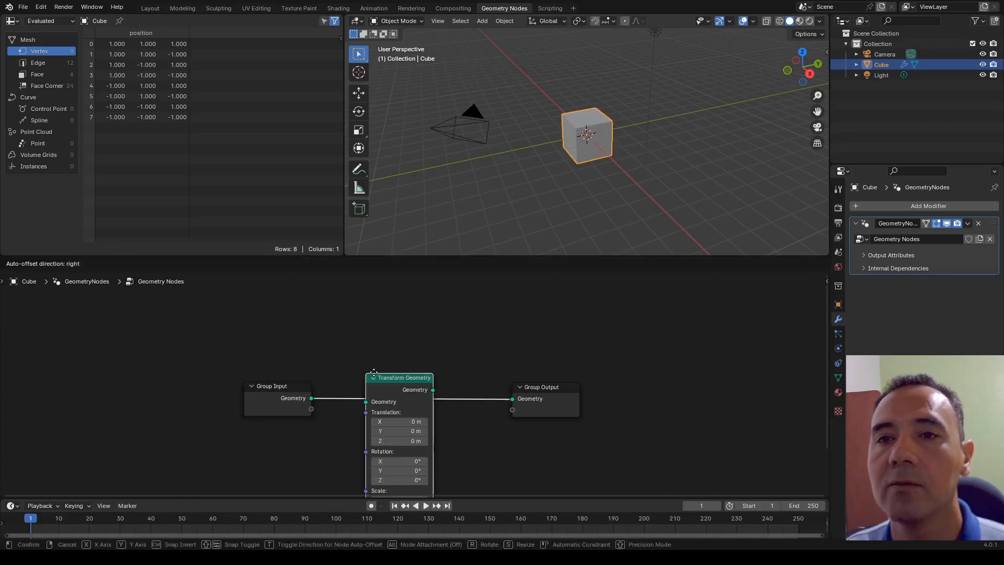
{"action": "left_click", "coordinate": [392, 350]}
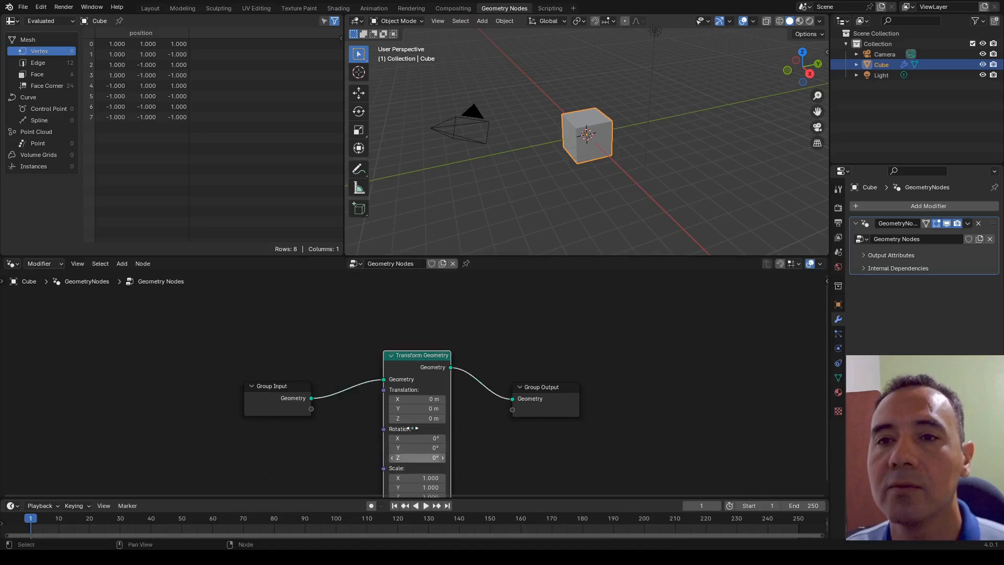
Set the Transform Geometry node's Z translation to 2.6 m and its X rotation to 23.3°
{"action": "left_click_drag", "start_coordinate": [410, 417], "coordinate": [444, 418]}
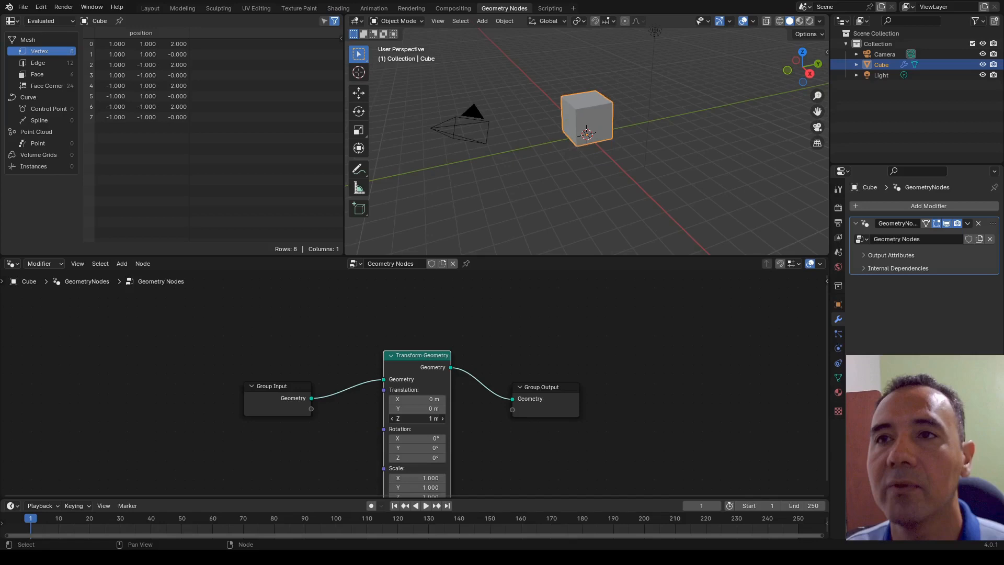
{"action": "left_click_drag", "start_coordinate": [444, 417], "coordinate": [496, 418]}
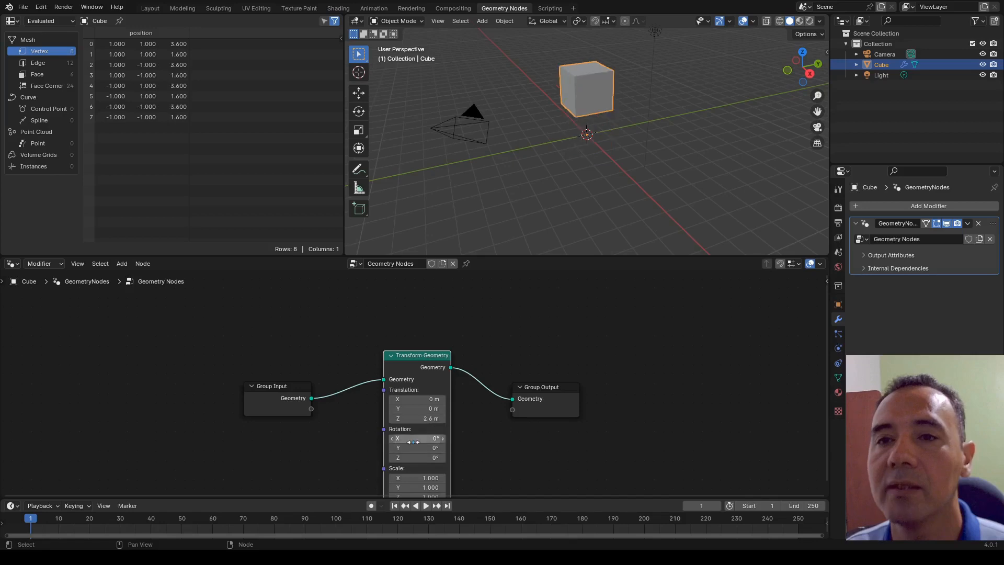
{"action": "left_click_drag", "start_coordinate": [411, 439], "coordinate": [432, 439]}
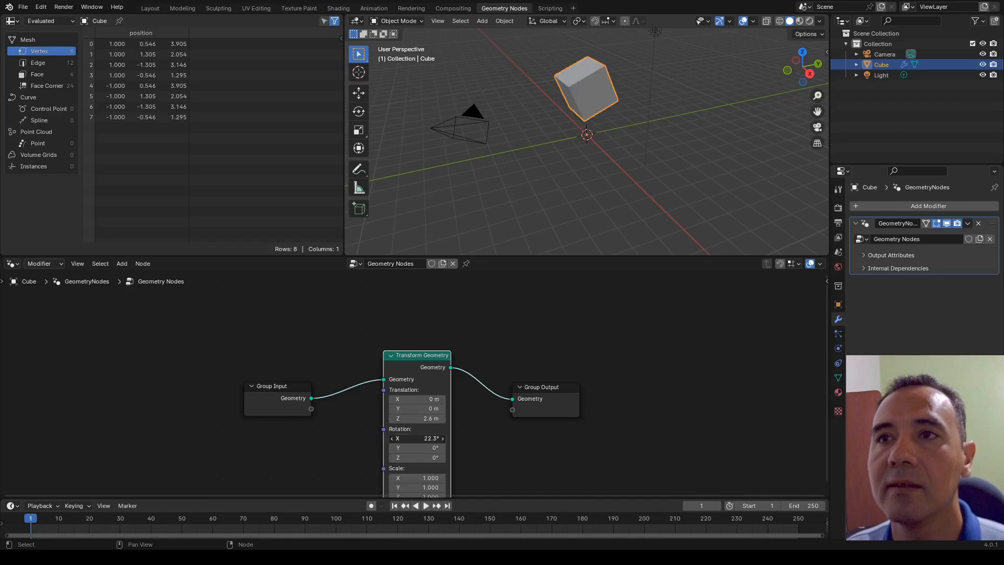
{"action": "left_click_drag", "start_coordinate": [433, 439], "coordinate": [434, 439]}
Rearrange the nodes, raising Transform Geometry above the Group Input and Group Output nodes and spacing them slightly apart
{"action": "left_click_drag", "start_coordinate": [290, 386], "coordinate": [291, 384]}
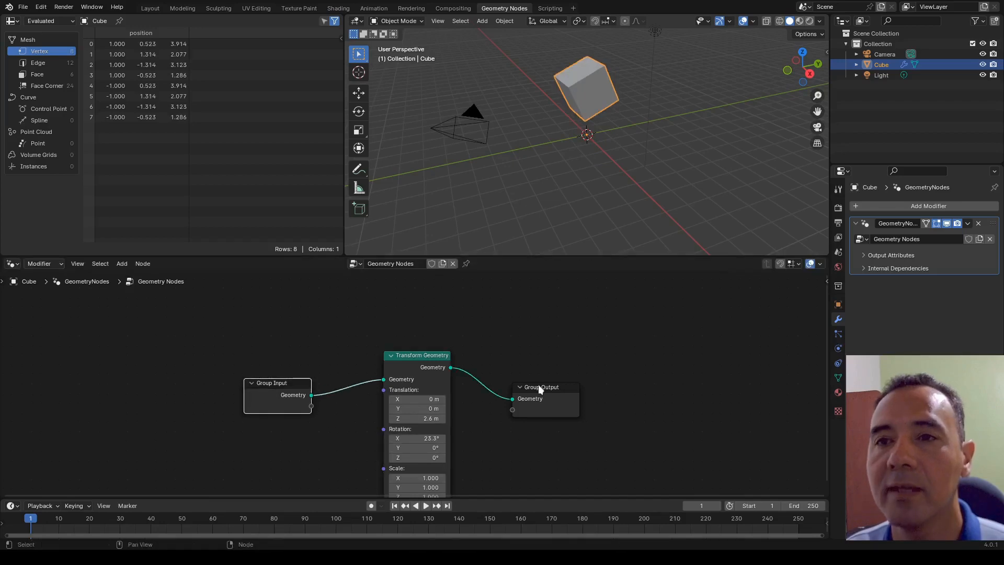
{"action": "left_click_drag", "start_coordinate": [538, 384], "coordinate": [545, 383]}
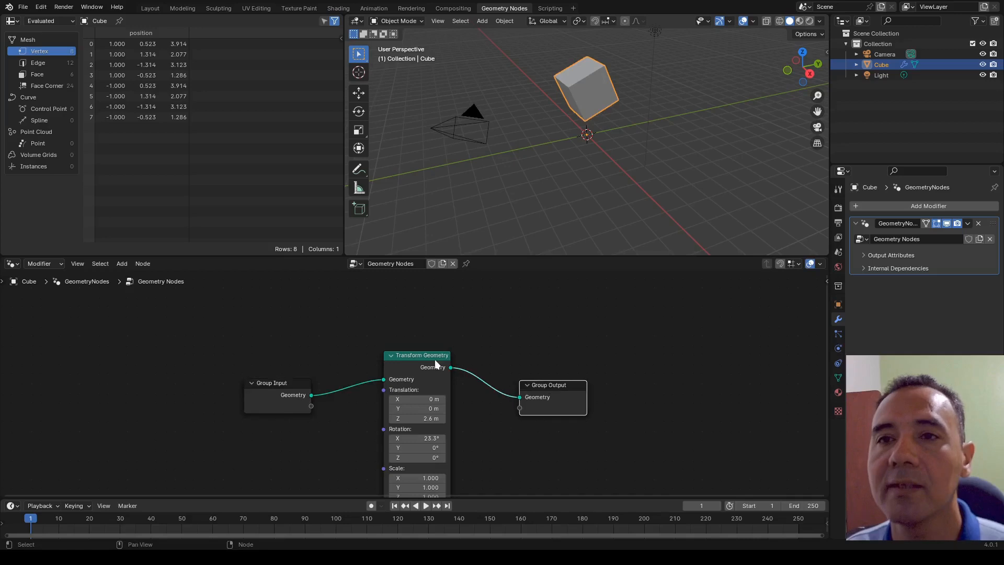
{"action": "left_click_drag", "start_coordinate": [434, 359], "coordinate": [436, 346]}
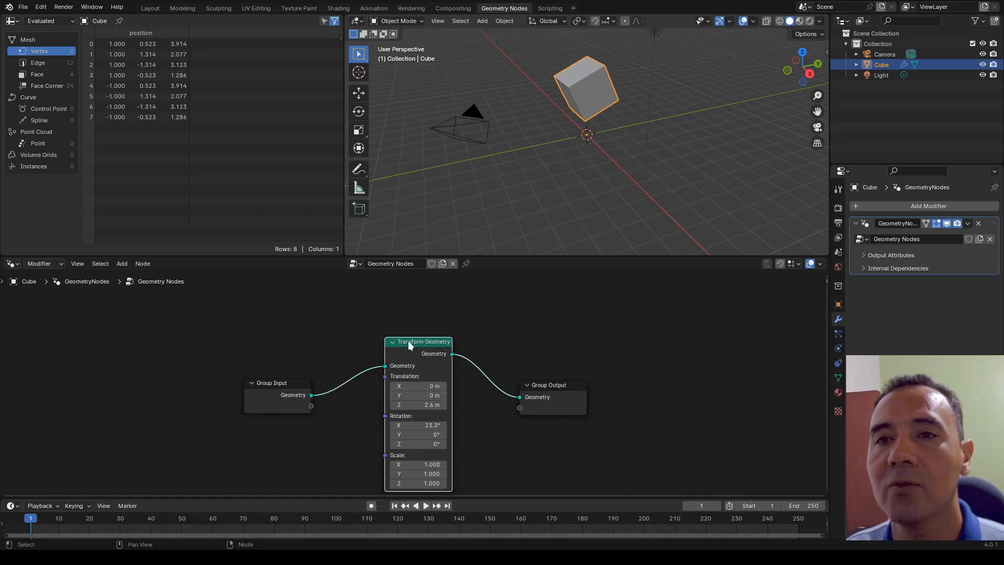
{"action": "left_click_drag", "start_coordinate": [408, 343], "coordinate": [409, 333]}
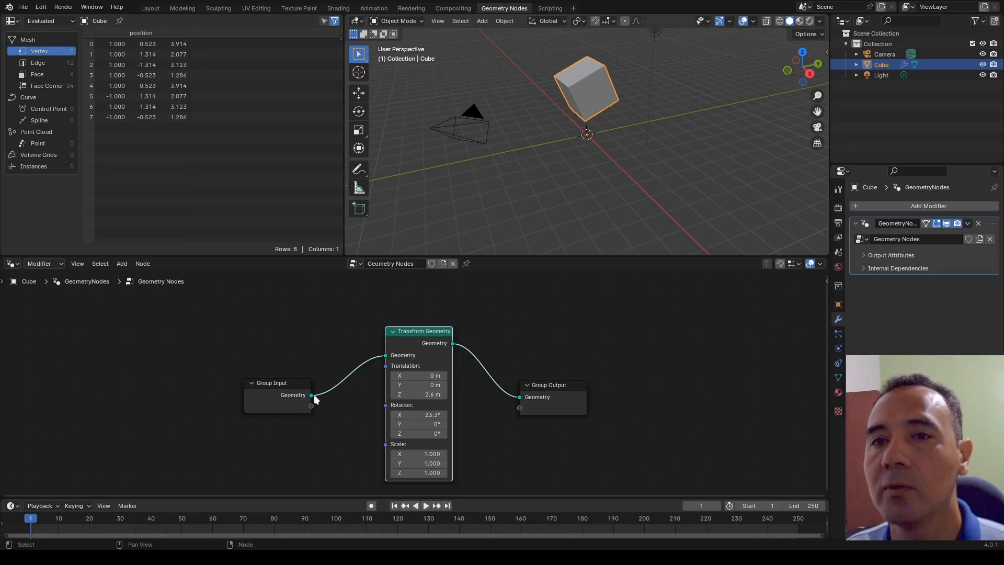
Link Group Input's geometry directly to Group Output and delete the Transform Geometry node
{"action": "left_click_drag", "start_coordinate": [312, 395], "coordinate": [519, 396]}
{"action": "key", "text": "x"}
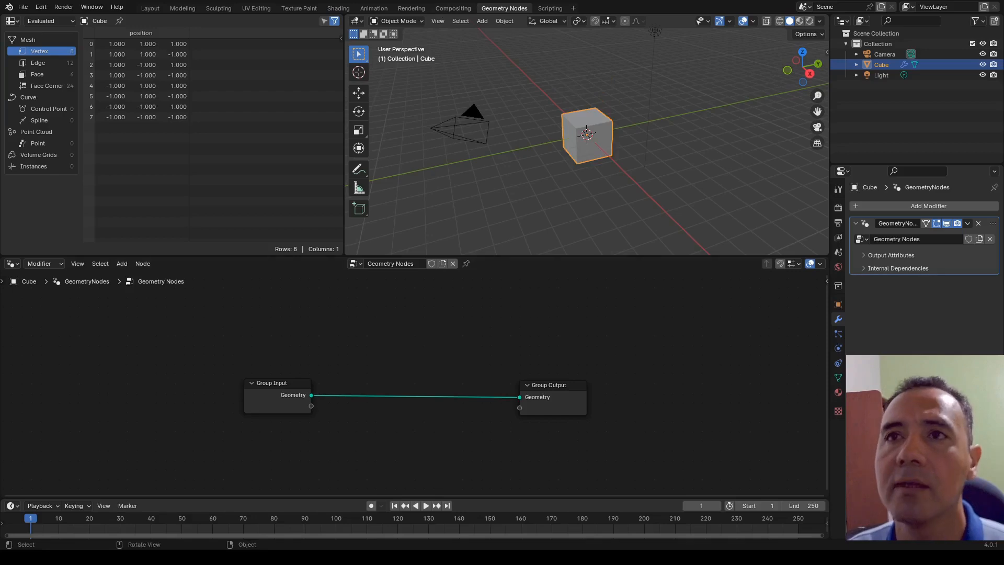
Switch to the Shading workspace and change the Base Color of the cube's Principled BSDF to red
{"action": "left_click", "coordinate": [338, 8]}
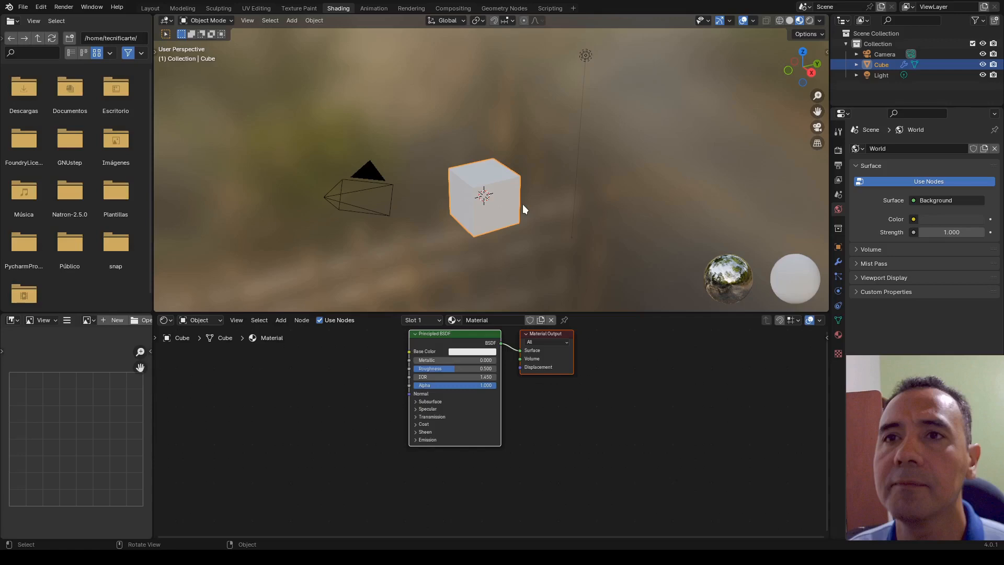
{"action": "middle_click_drag", "start_coordinate": [577, 407], "coordinate": [575, 437]}
{"action": "left_click", "coordinate": [575, 437]}
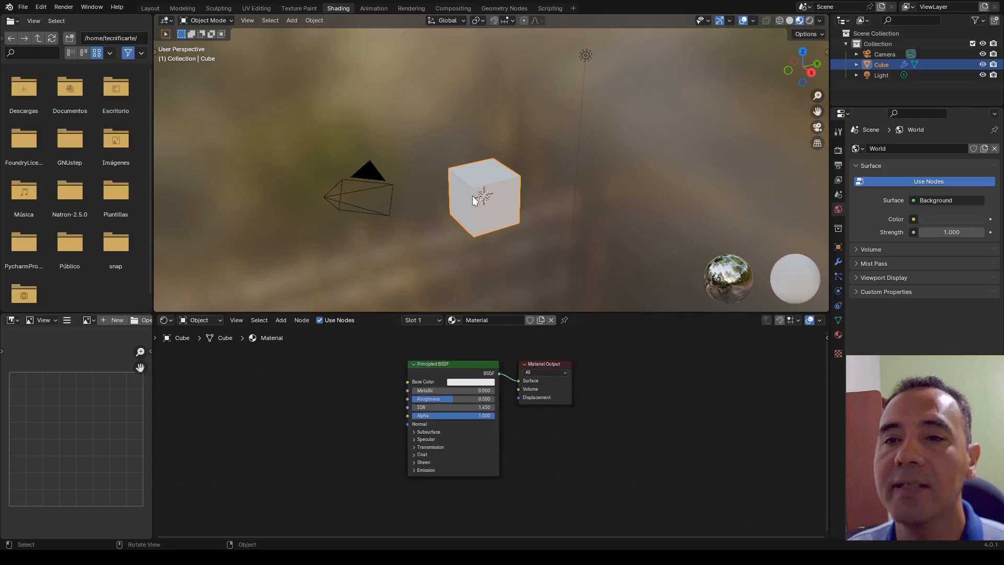
{"action": "left_click", "coordinate": [470, 381]}
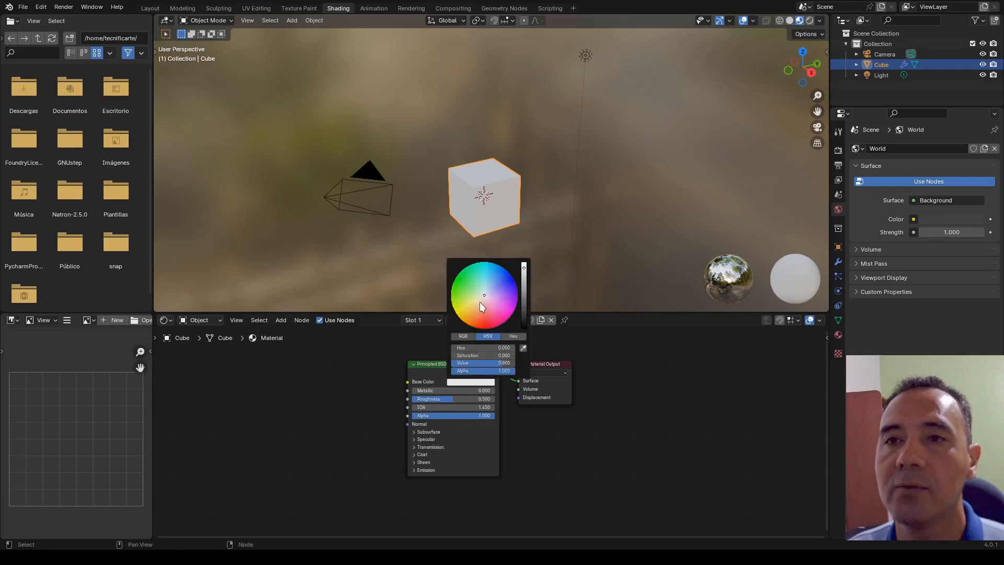
{"action": "left_click", "coordinate": [482, 306]}
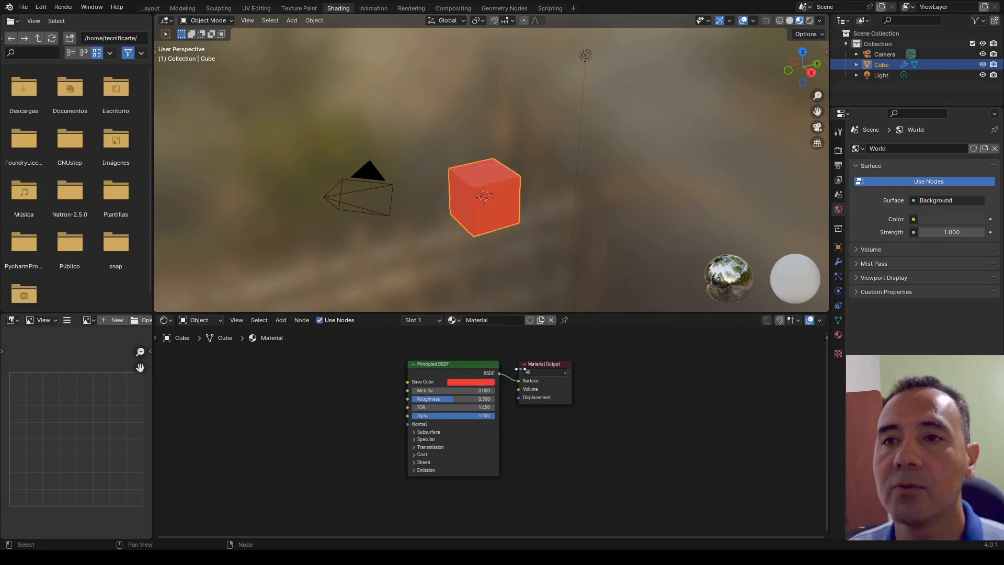
{"action": "left_click", "coordinate": [468, 364]}
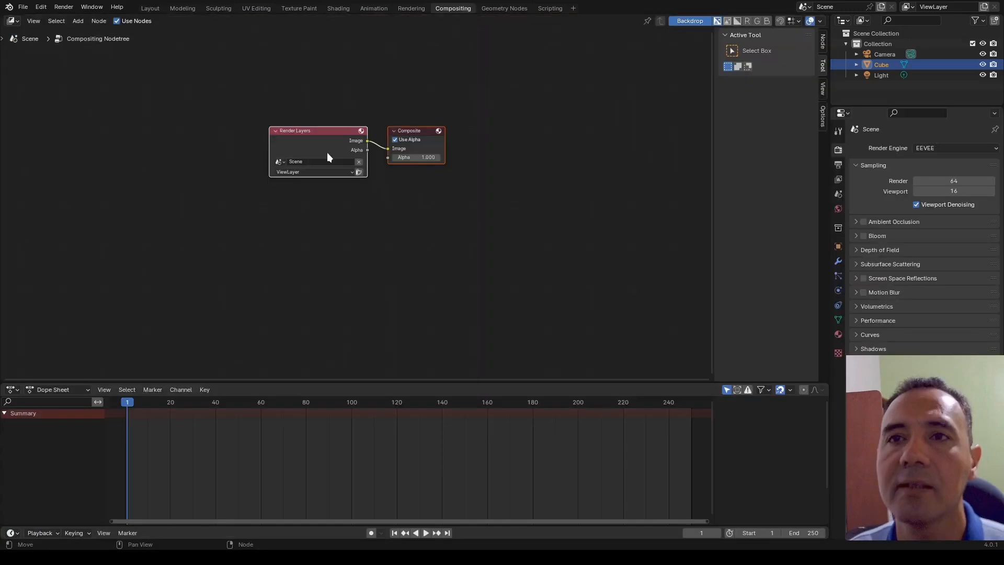
In the compositing node tree, move the Composite node farther away from Render Layers to leave room between them
{"action": "scroll", "coordinate": [327, 152], "scroll_direction": "up", "scroll_amount": 1}
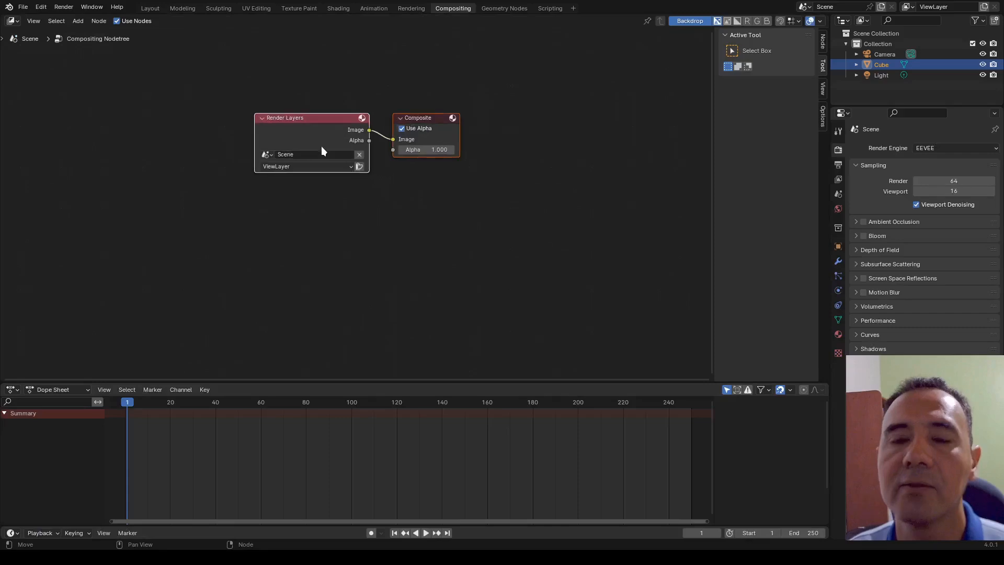
{"action": "left_click_drag", "start_coordinate": [307, 123], "coordinate": [306, 123]}
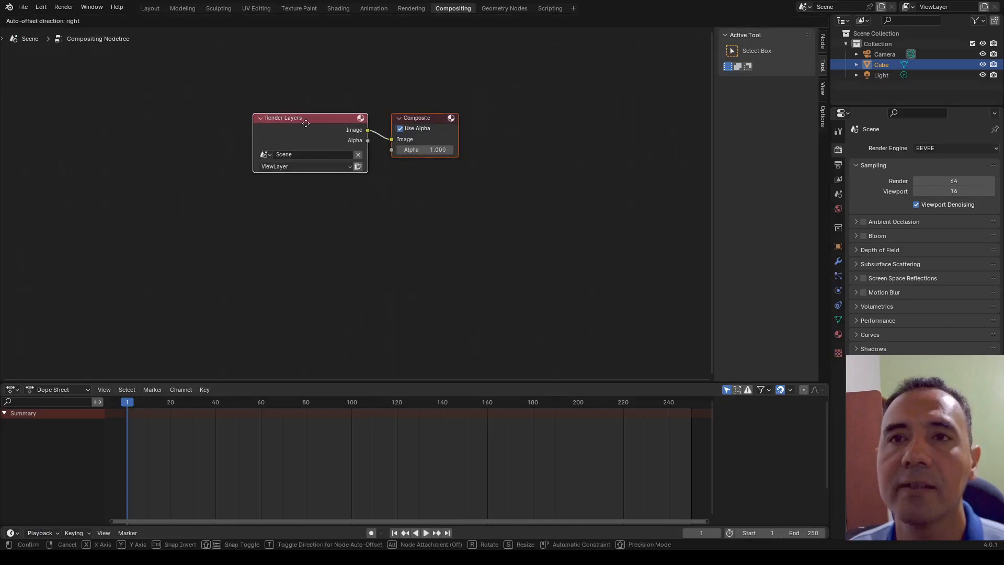
{"action": "left_click_drag", "start_coordinate": [306, 123], "coordinate": [507, 121]}
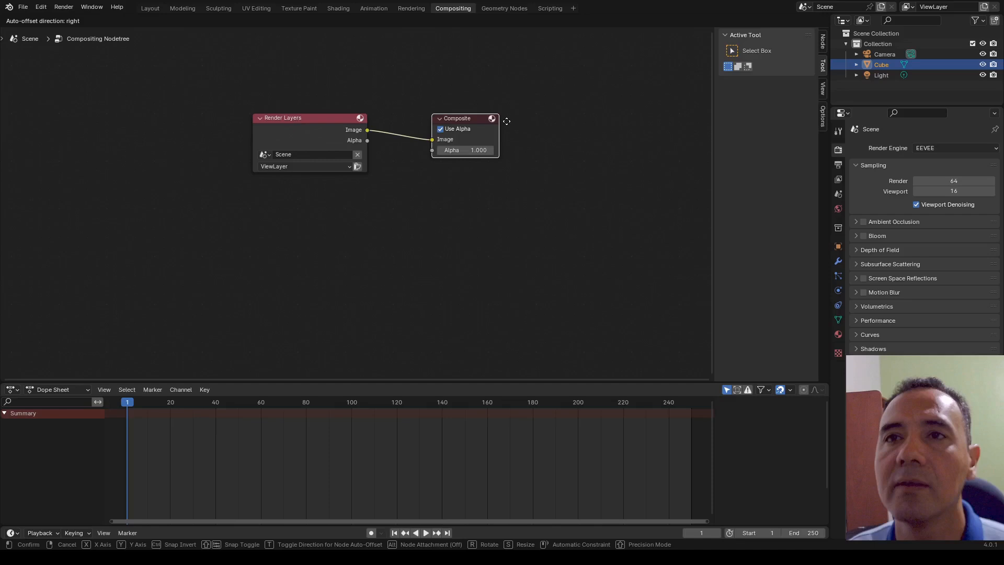
{"action": "left_click", "coordinate": [591, 125]}
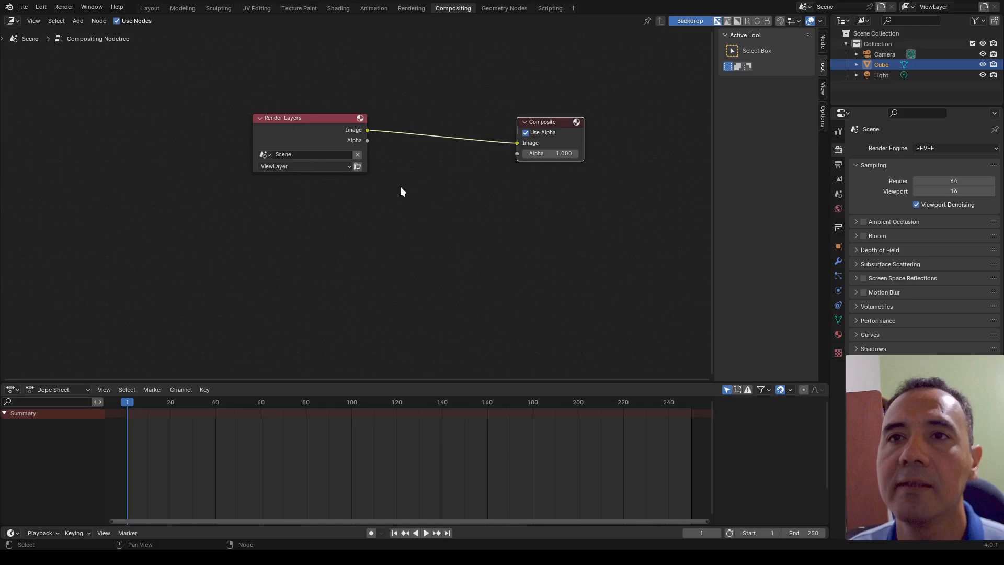
Add a Viewer node below Composite and connect the Render Layers Image output to it
{"action": "left_click", "coordinate": [78, 21]}
{"action": "mouse_move", "coordinate": [100, 43]}
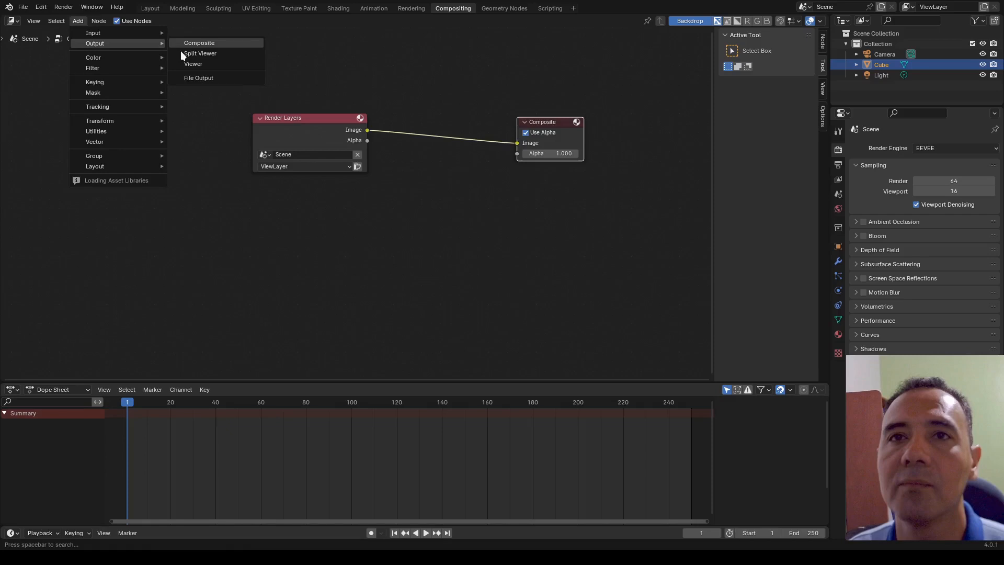
{"action": "left_click", "coordinate": [193, 64]}
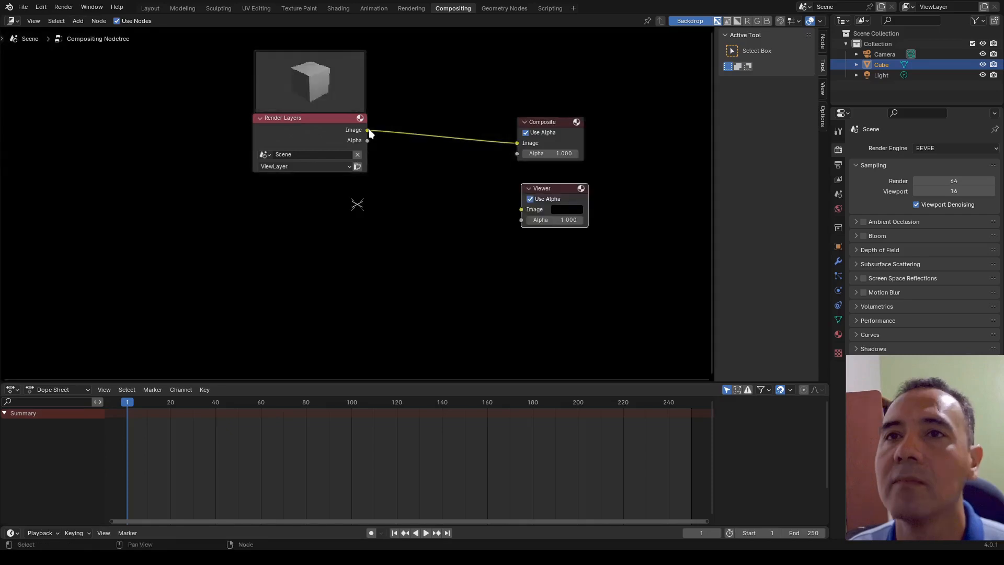
{"action": "left_click", "coordinate": [368, 130], "text": "ctrl+shift"}
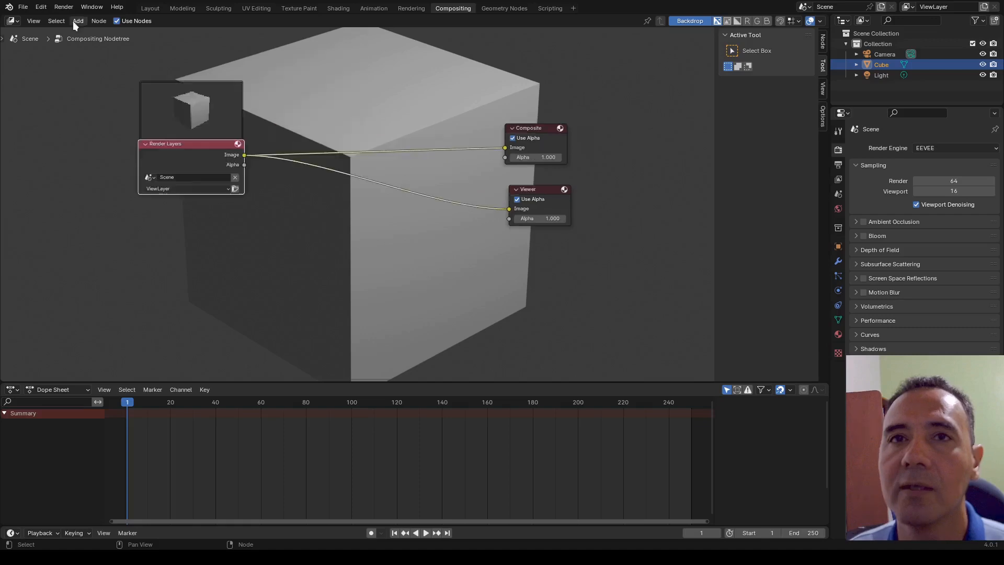
Insert a Color Balance node between Render Layers and Viewer and tint its Lift and Gamma toward pale cyan-blue
{"action": "left_click", "coordinate": [76, 21]}
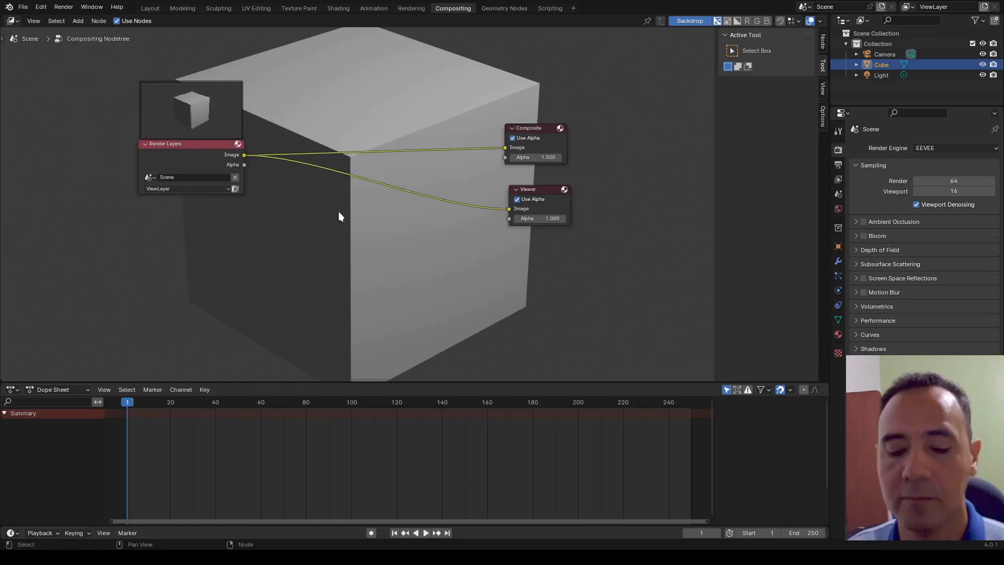
{"action": "key", "text": "shift+a"}
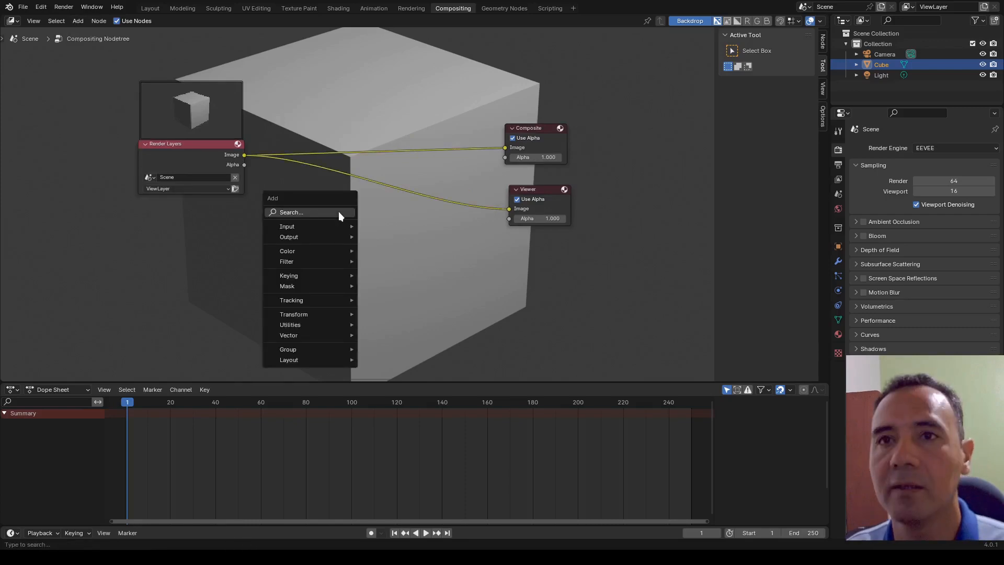
{"action": "type", "text": "color"}
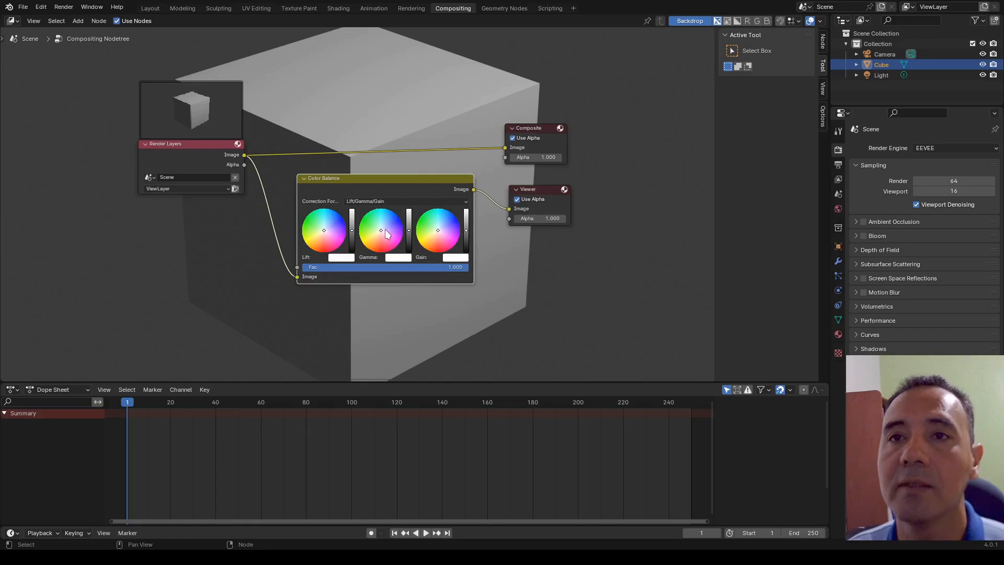
{"action": "left_click_drag", "start_coordinate": [386, 234], "coordinate": [387, 221]}
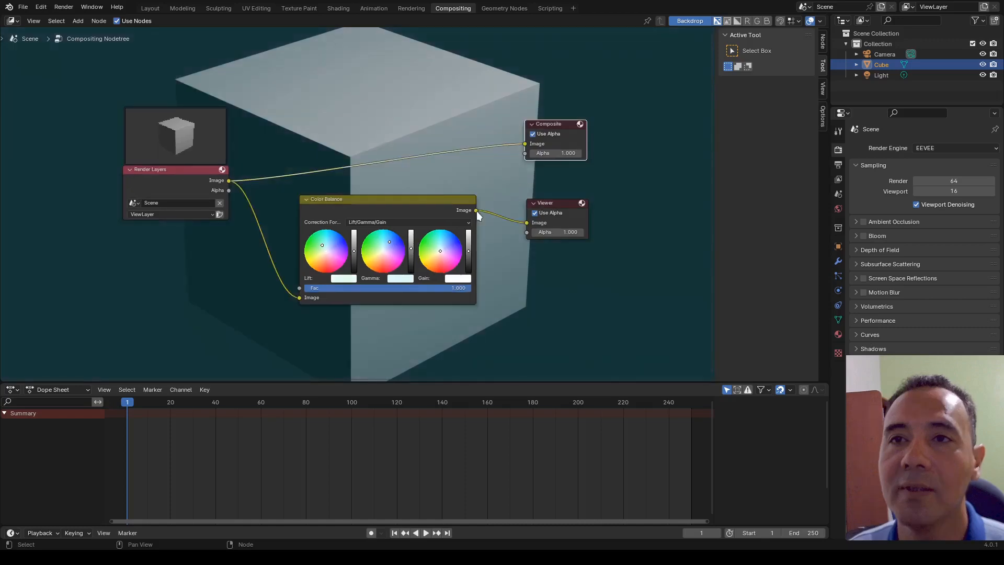
Connect the Color Balance Image output to the Composite node's Image input and tidy the node layout
{"action": "left_click_drag", "start_coordinate": [476, 210], "coordinate": [521, 145]}
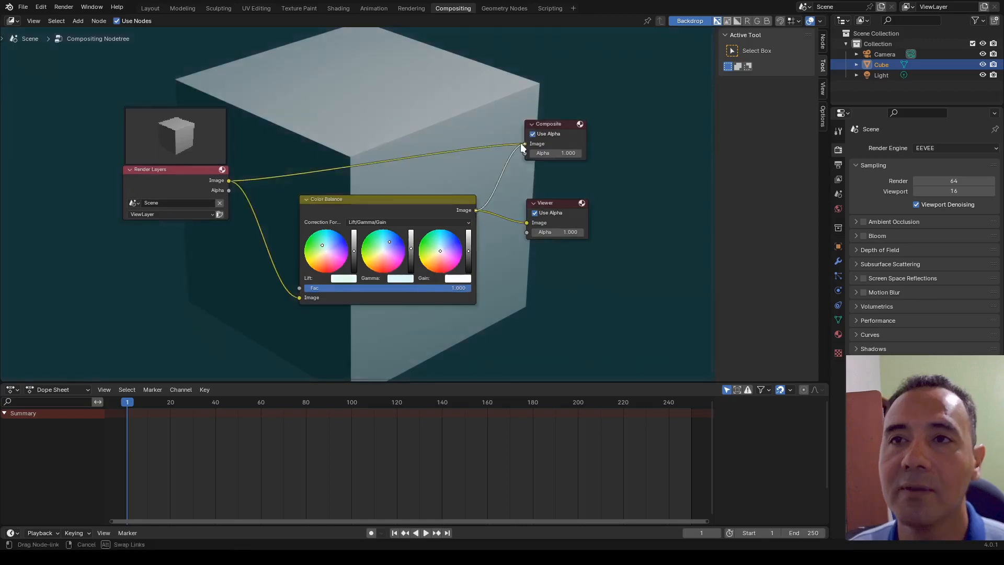
{"action": "left_click_drag", "start_coordinate": [521, 144], "coordinate": [520, 144]}
{"action": "left_click_drag", "start_coordinate": [551, 216], "coordinate": [547, 212]}
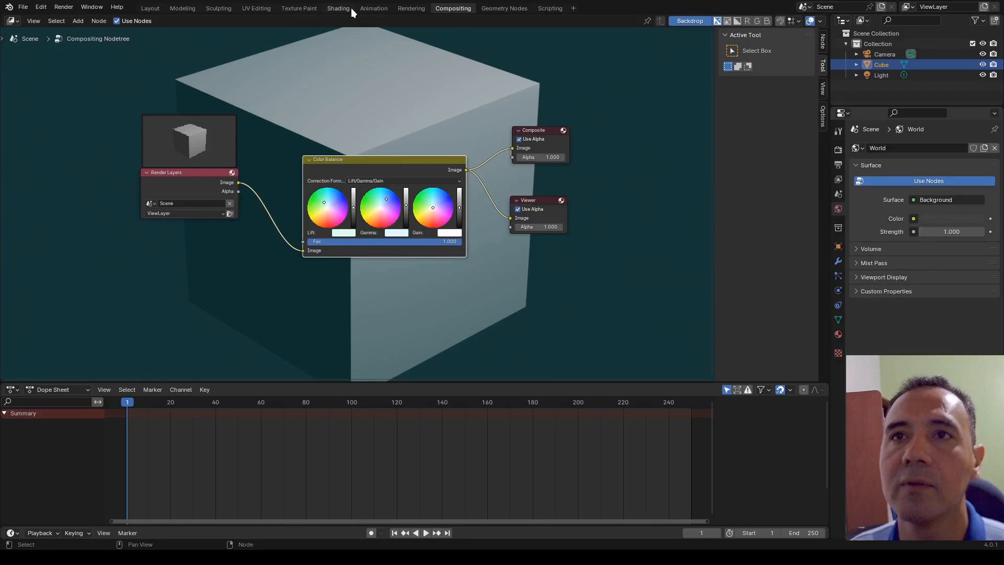
Switch back to the Shading workspace to show the cube's material nodes
{"action": "left_click", "coordinate": [351, 9]}
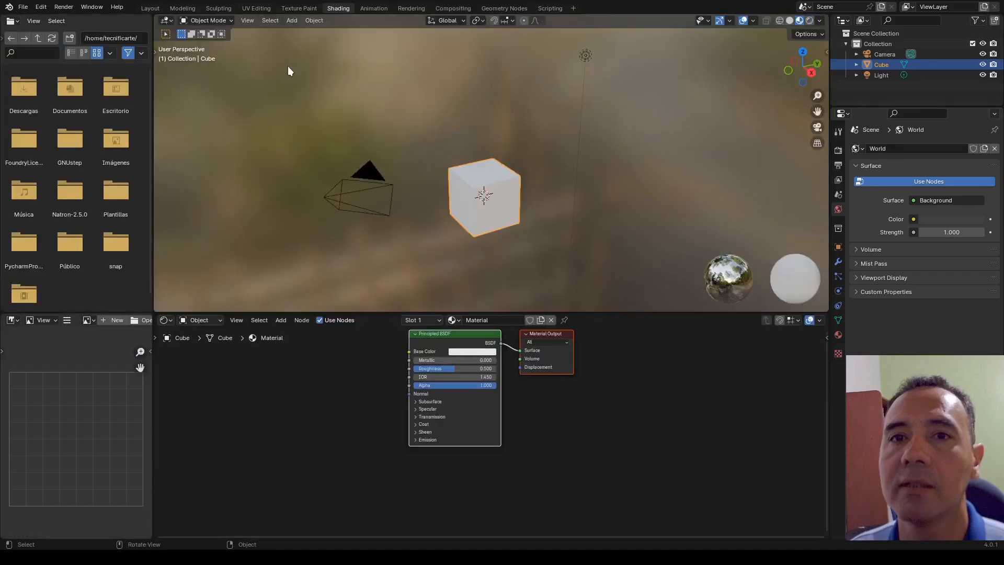